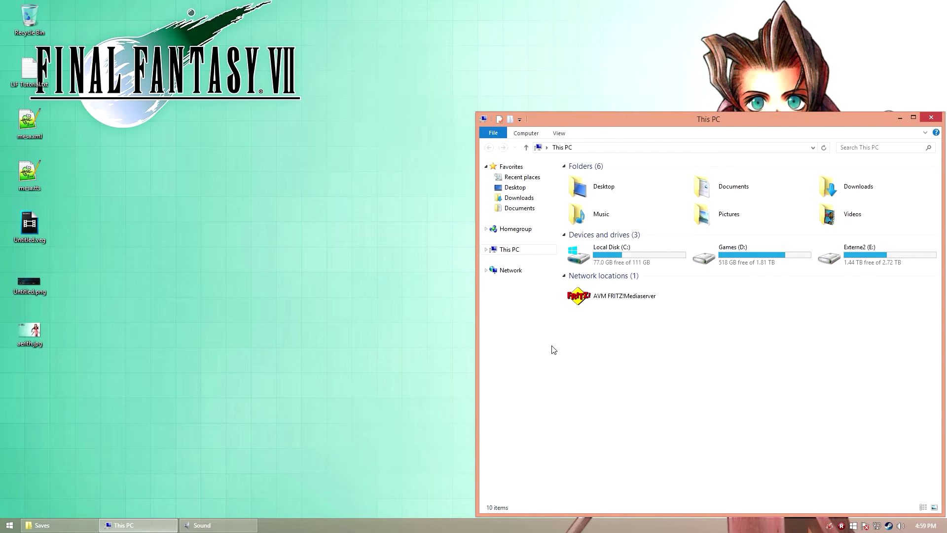
Step: Locate serveradmin.xml in the 7DaysToDie Saves folder and show the Documents folder in the other window
click(49, 524)
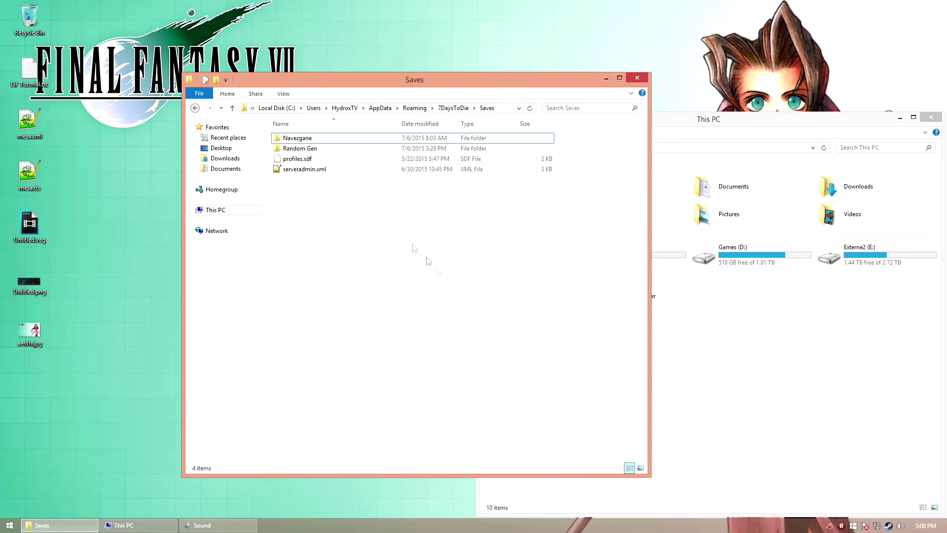
click(329, 170)
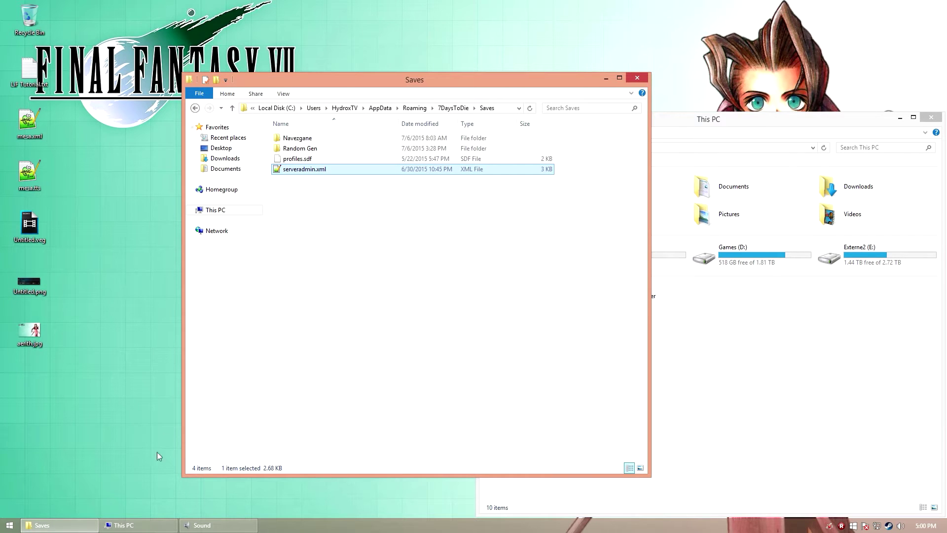
click(91, 521)
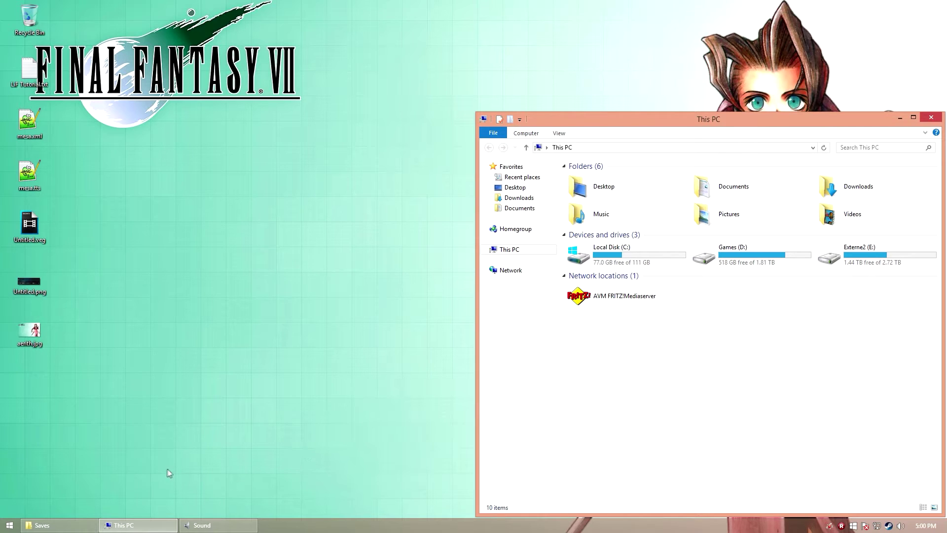
click(512, 210)
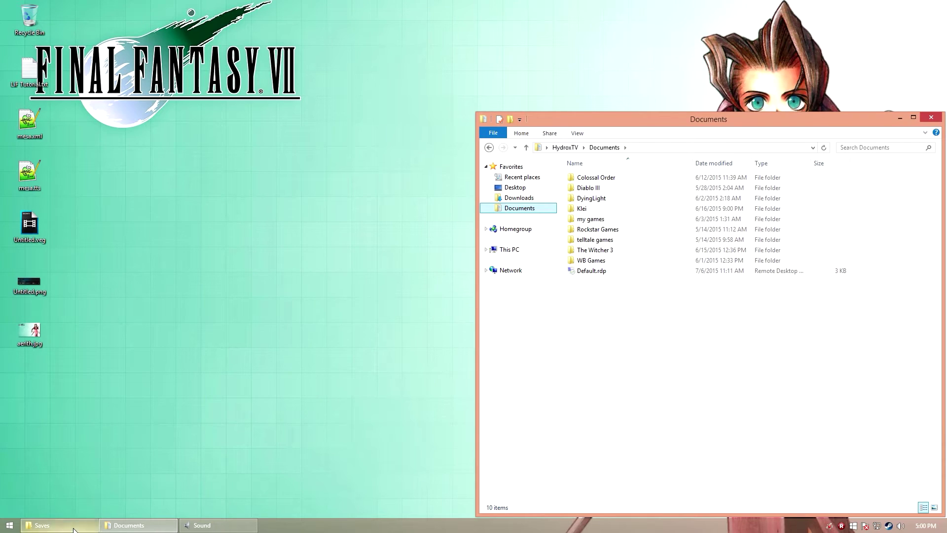
Step: Look inside the Navezgane folder within the 7DaysToDie Saves folder and return to Saves
click(49, 524)
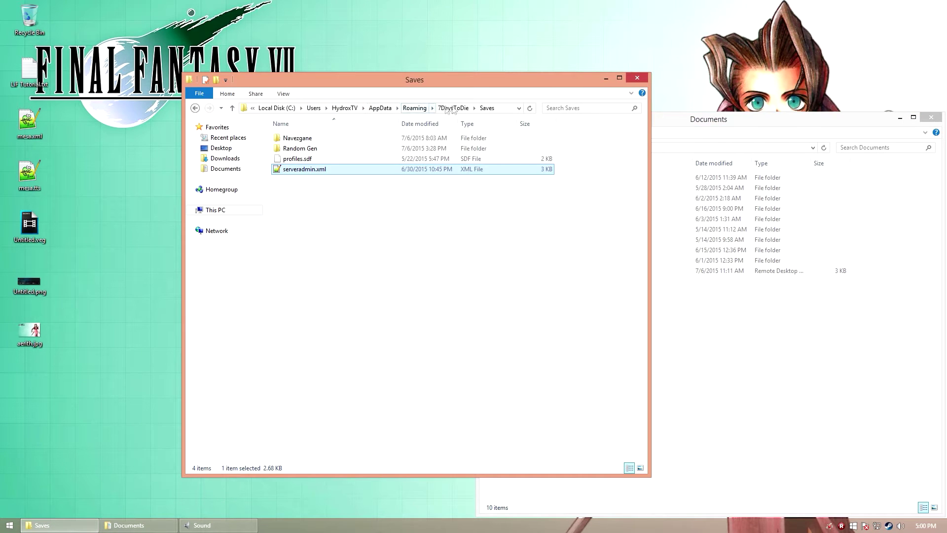
click(489, 108)
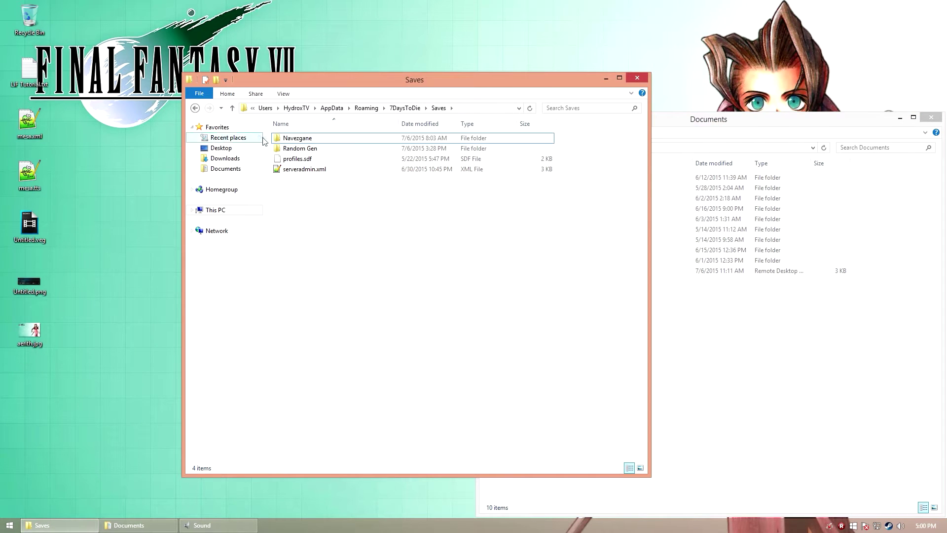
click(310, 140)
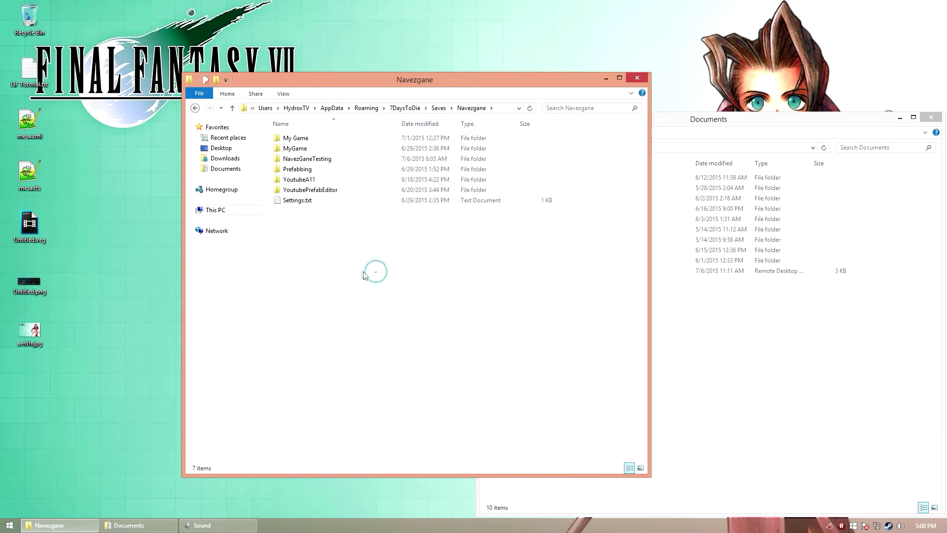
key(BackSpace)
Step: Move the Saves window so that it sits beside the Documents window
click(733, 316)
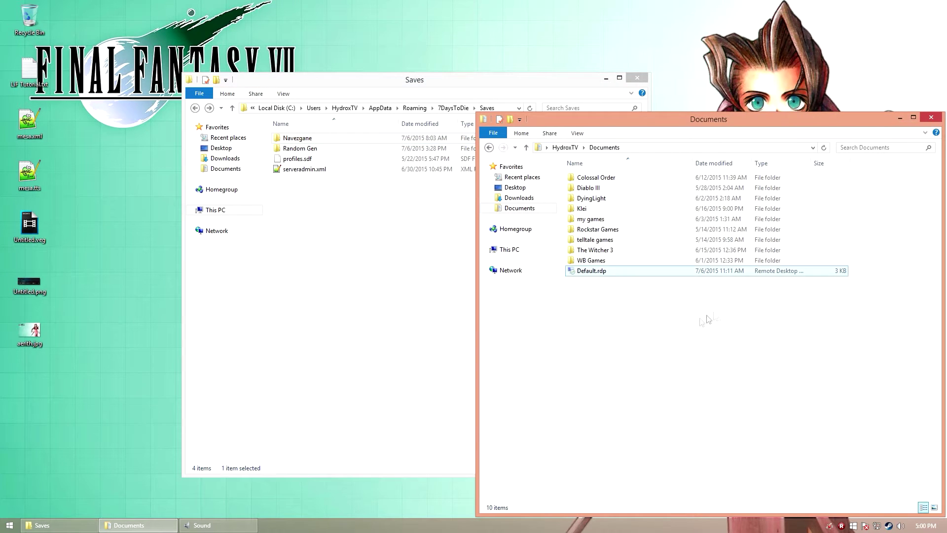
click(359, 235)
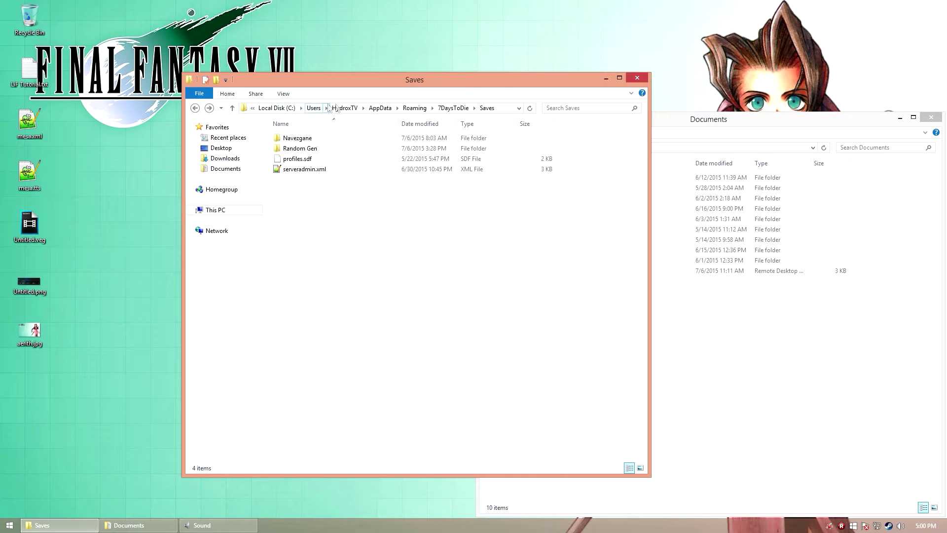
click(780, 395)
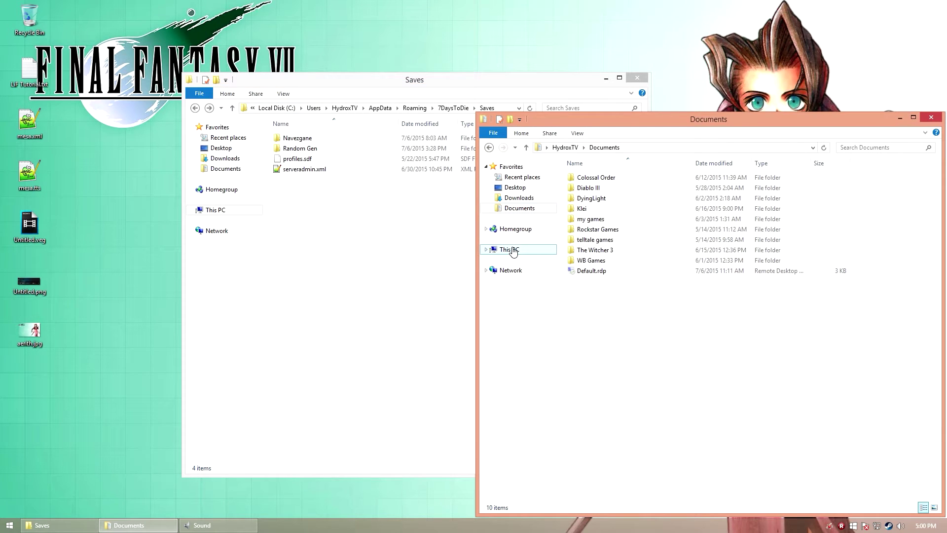
click(425, 288)
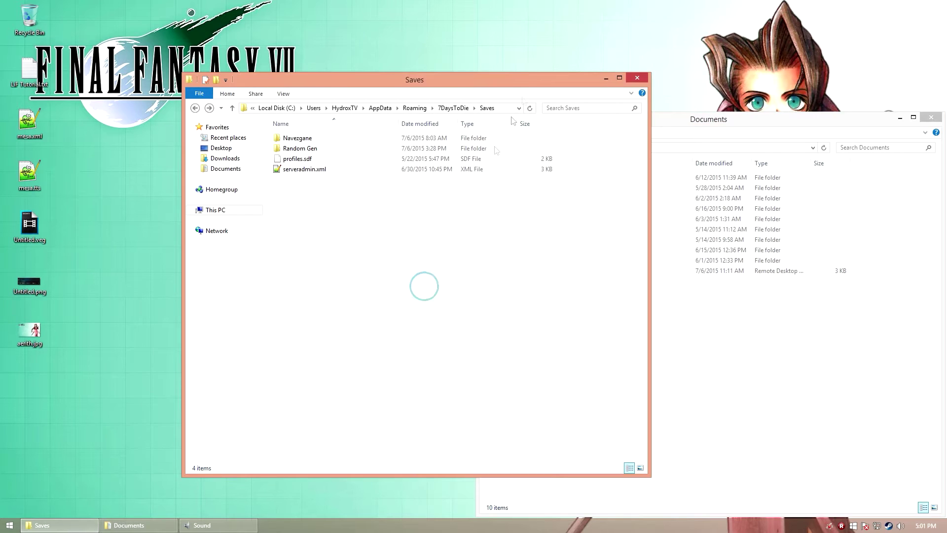
drag(511, 85, 344, 119)
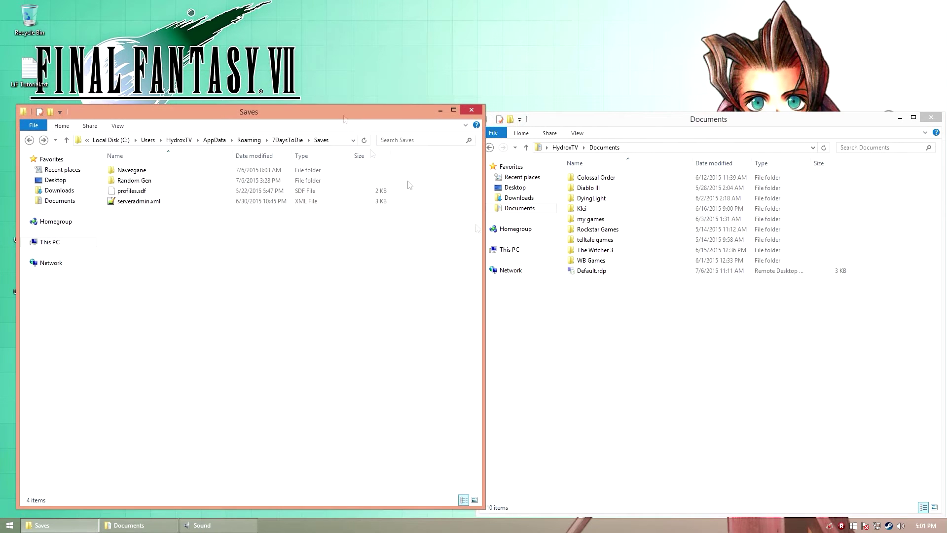
Step: In the Documents window, go to This PC and open the Users folder on Local Disk (C:)
click(627, 332)
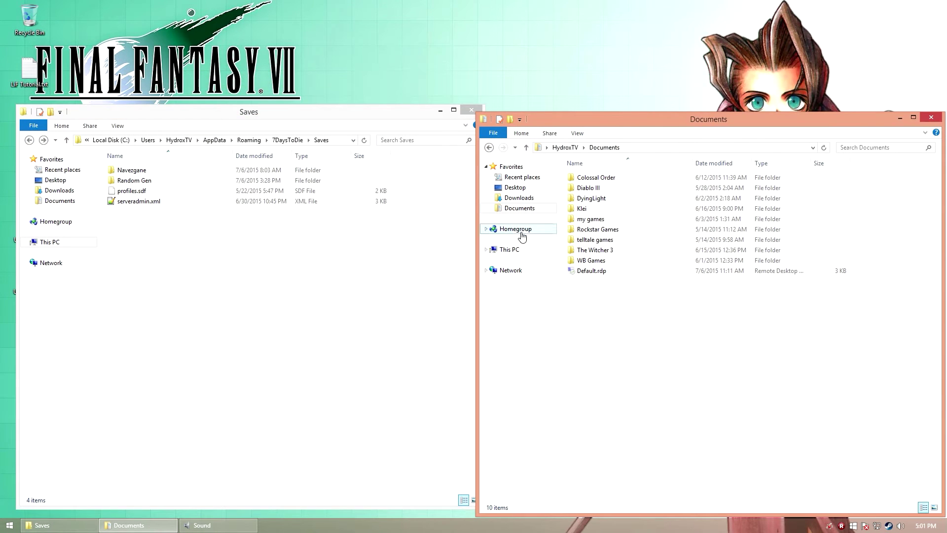
click(511, 249)
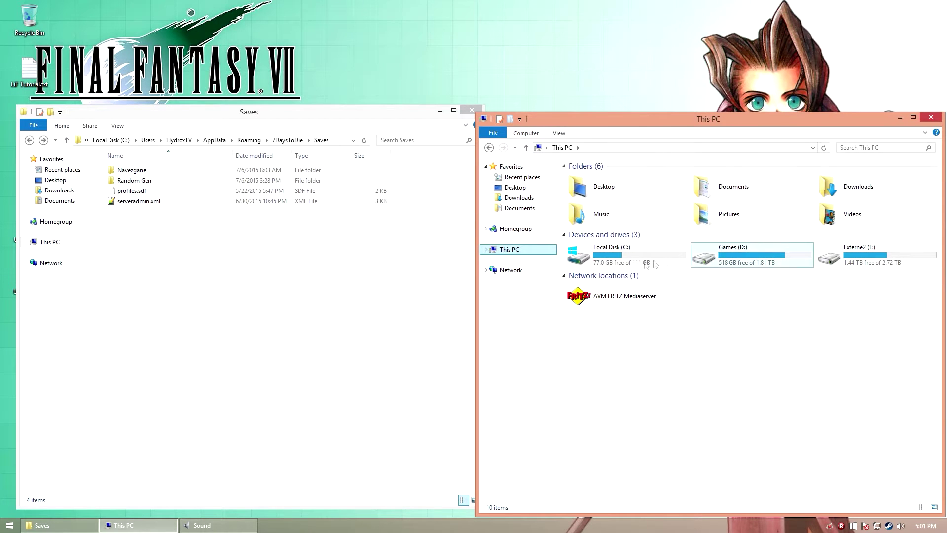
click(745, 249)
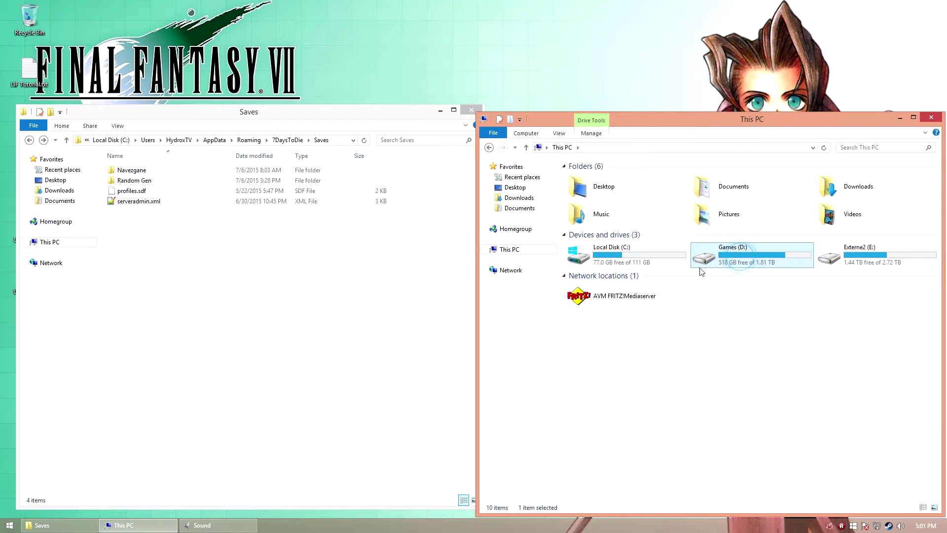
double_click(616, 258)
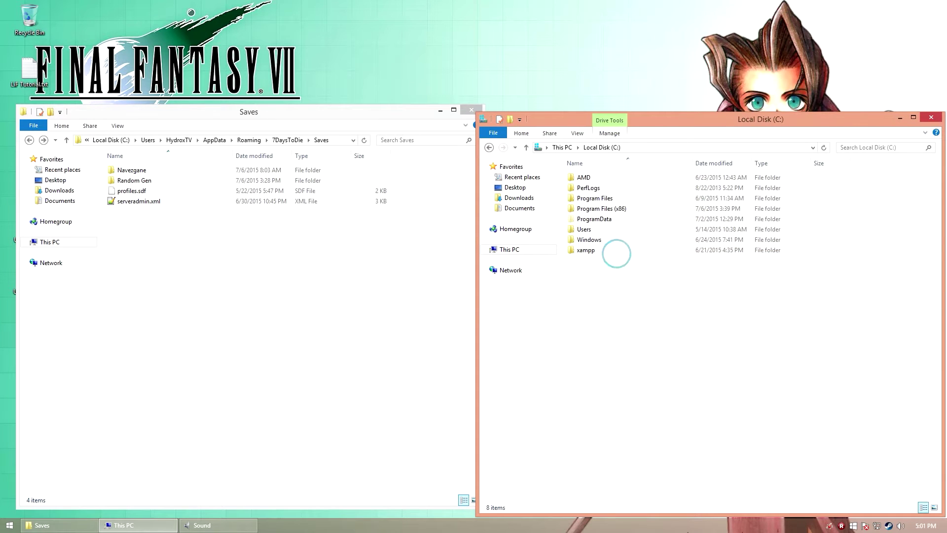
double_click(607, 230)
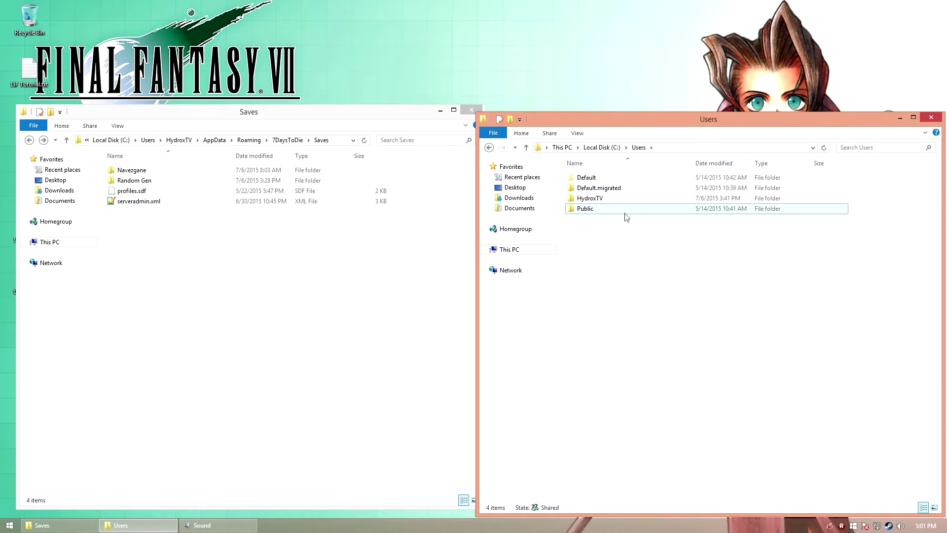
Step: Open the user's profile folder, look into its AppData folder and return to the profile folder
click(601, 198)
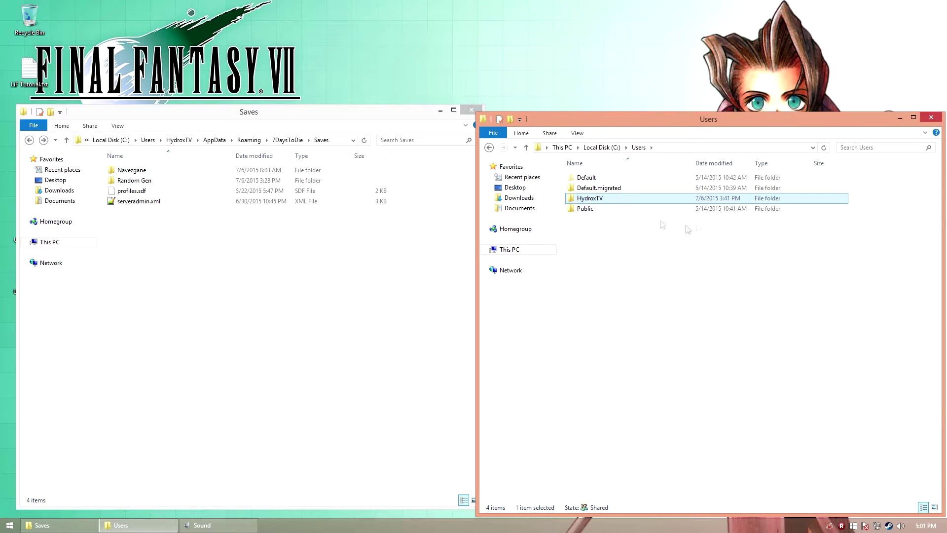
double_click(612, 200)
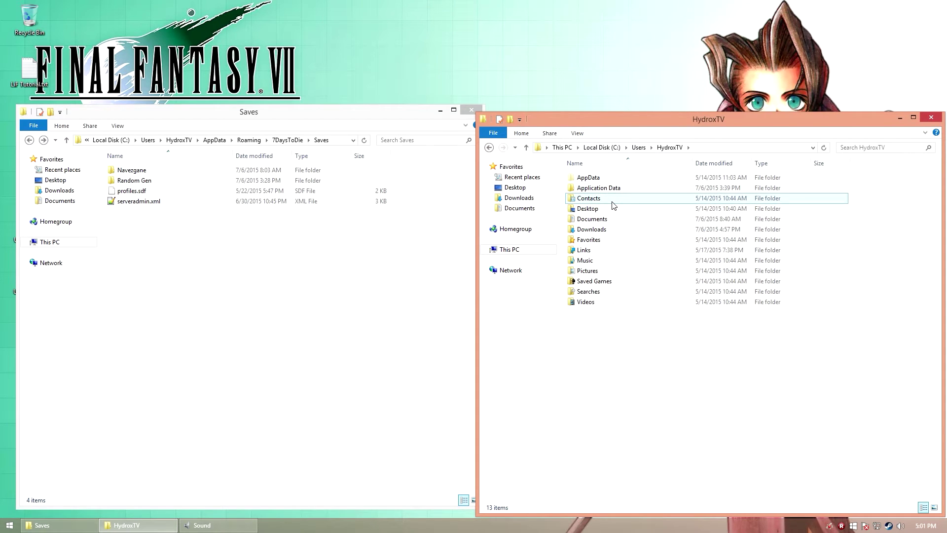
double_click(594, 181)
key(BackSpace)
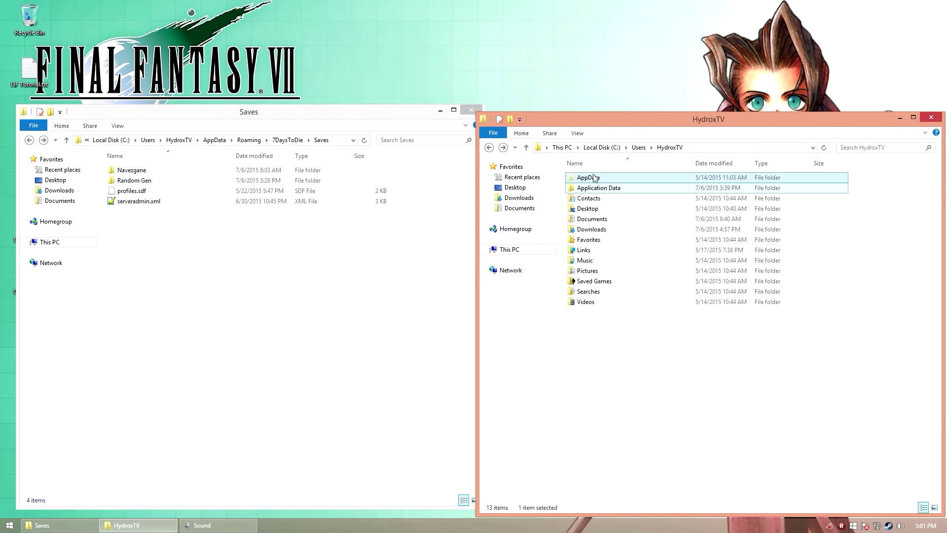
Step: Set the folder options to not show hidden files, folders, or drives and apply the setting
click(577, 133)
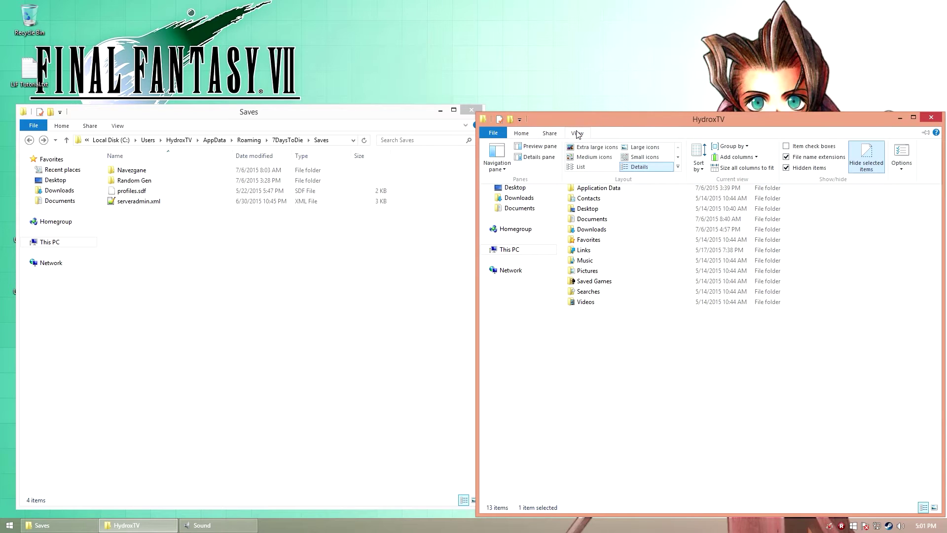
click(901, 155)
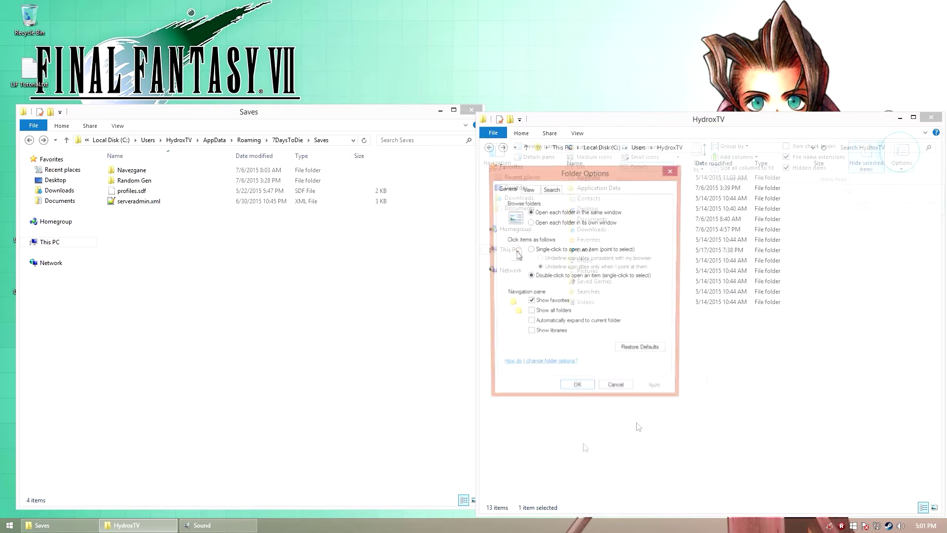
click(528, 190)
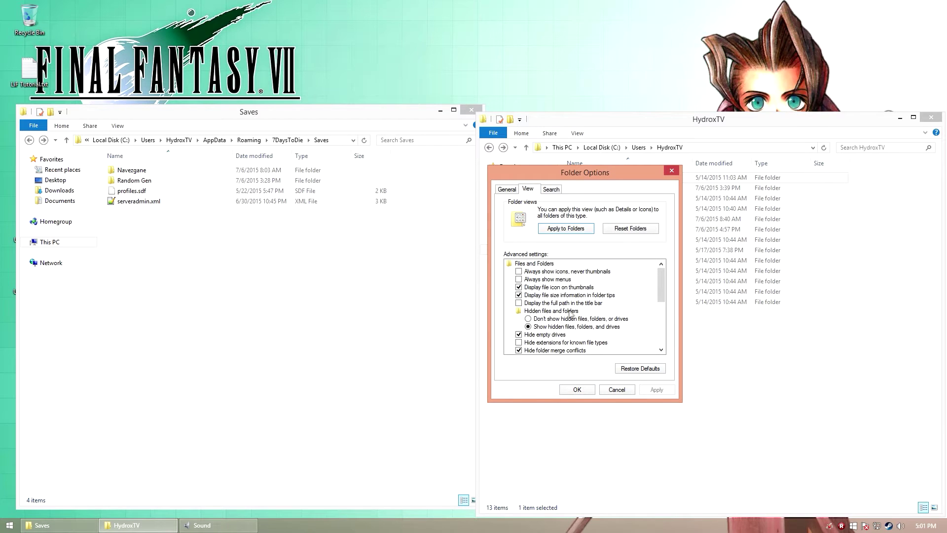
click(536, 320)
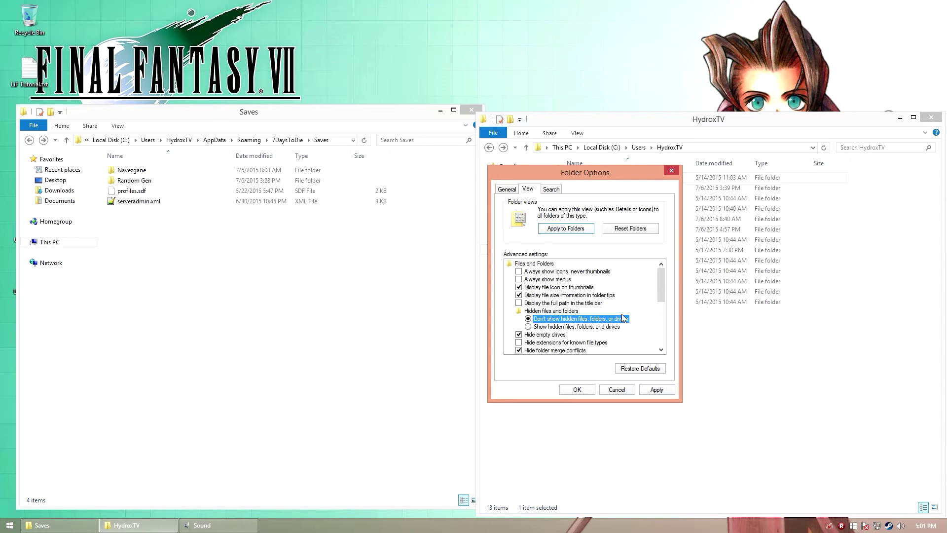
drag(571, 183, 611, 264)
click(702, 474)
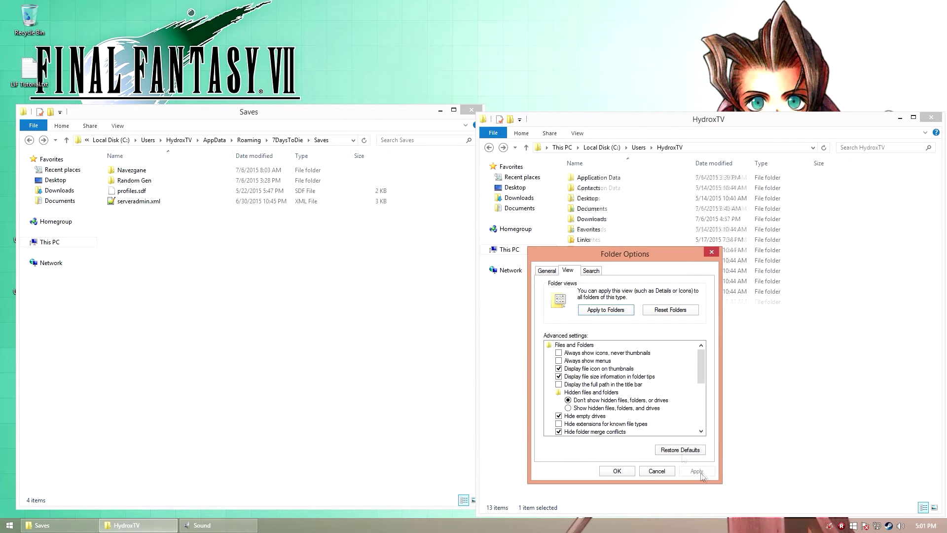
Step: Set the folder options to show hidden files, folders, and drives and apply the setting
drag(609, 254, 365, 234)
click(671, 350)
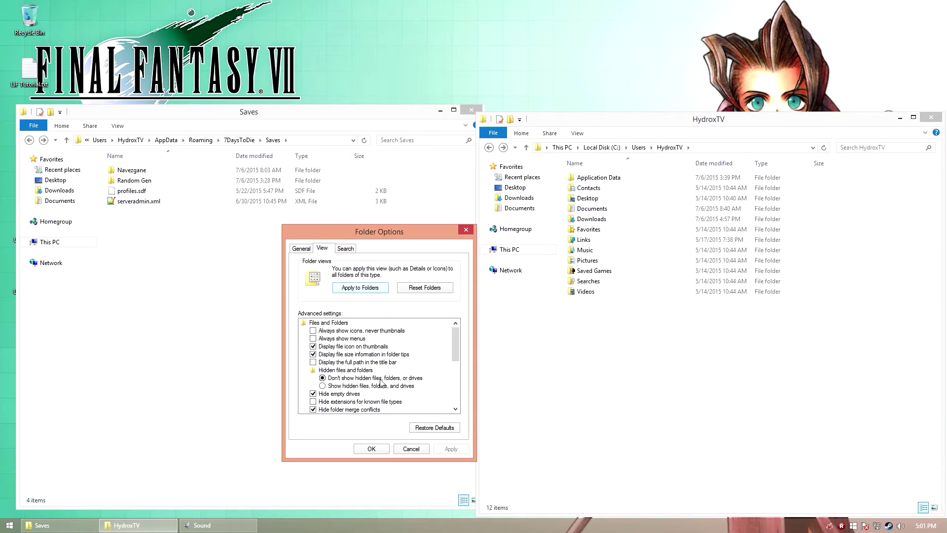
click(340, 385)
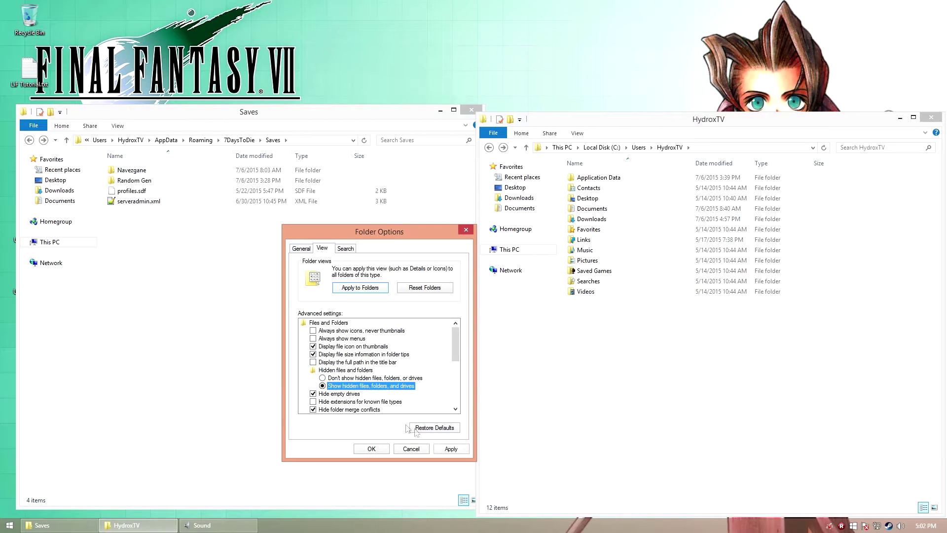
click(450, 448)
click(371, 448)
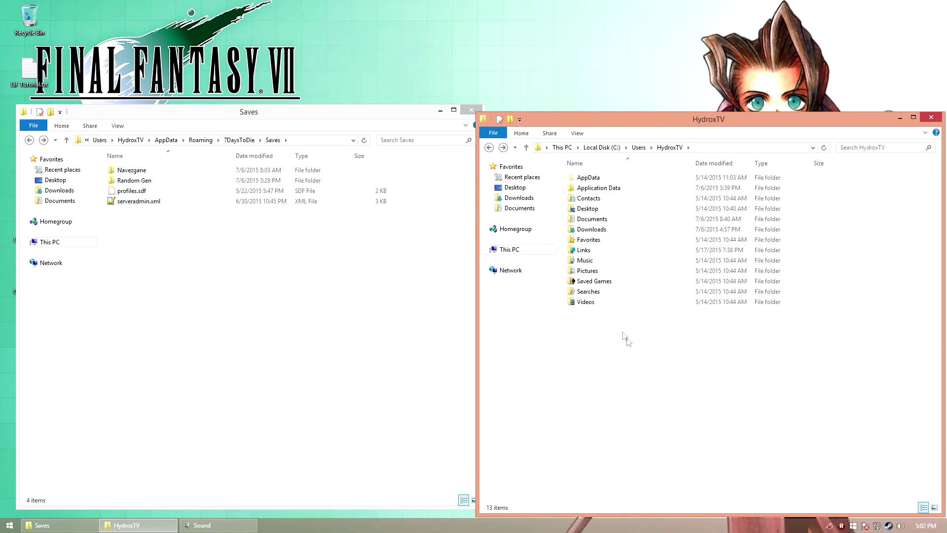
Step: Navigate from the profile folder through AppData, Roaming and 7DaysToDie to the Saves folder
double_click(609, 179)
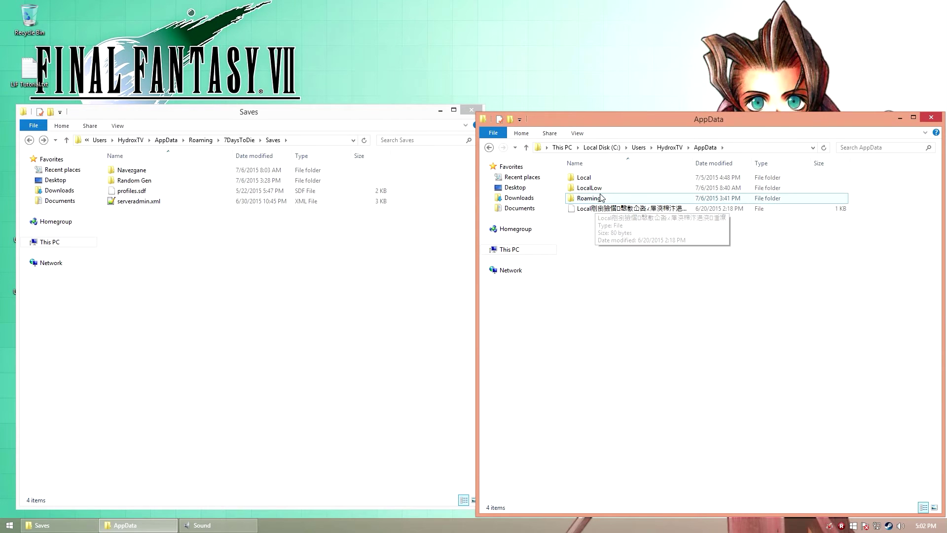
double_click(602, 197)
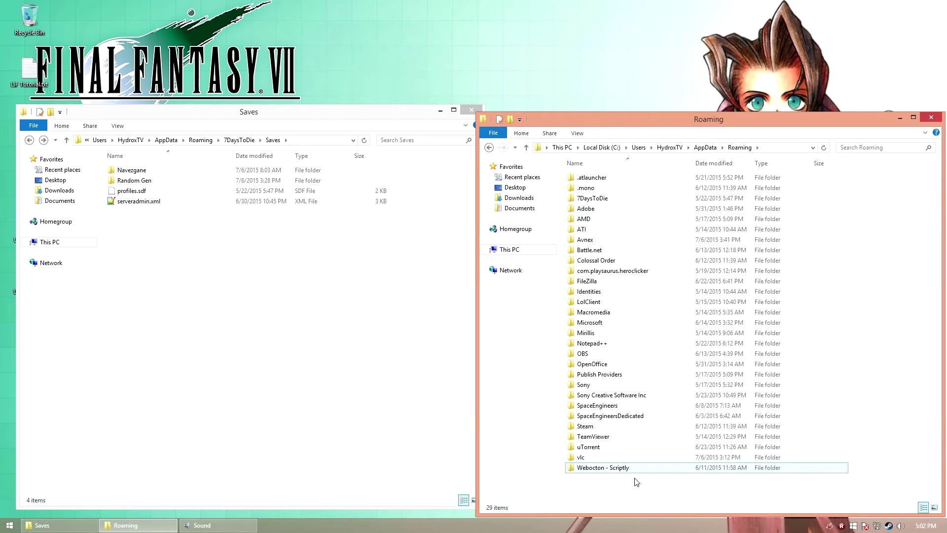
click(628, 197)
double_click(606, 200)
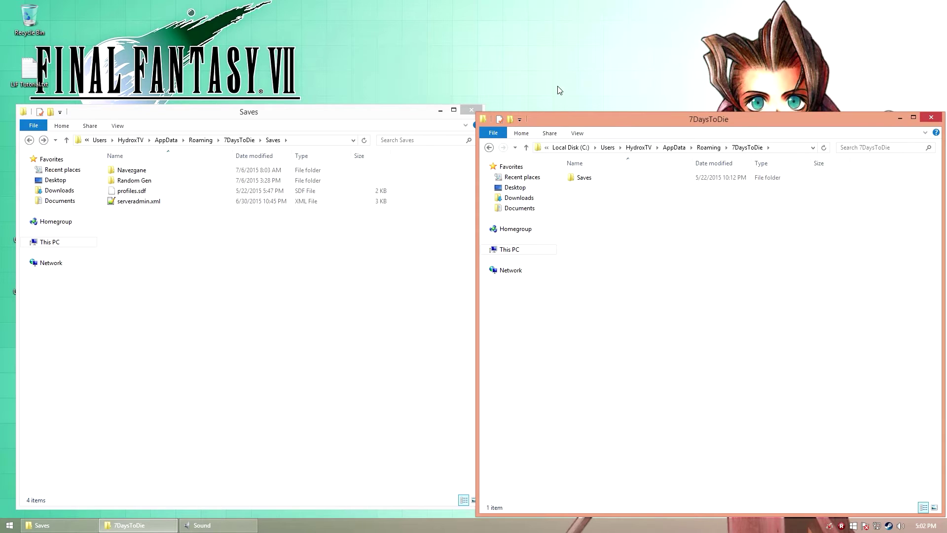
double_click(584, 177)
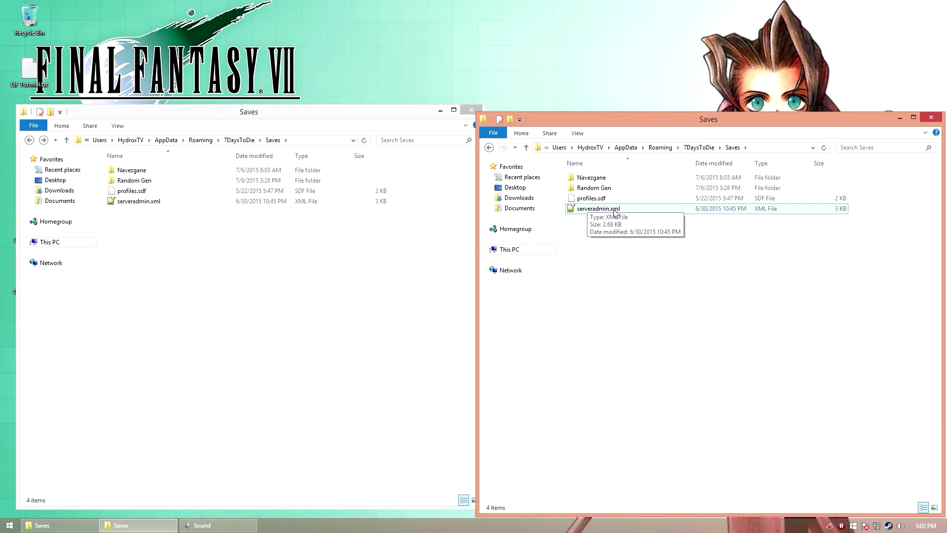
Step: Select serveradmin.xml in the newly opened Saves folder and view its available file actions
drag(733, 328, 540, 101)
click(564, 239)
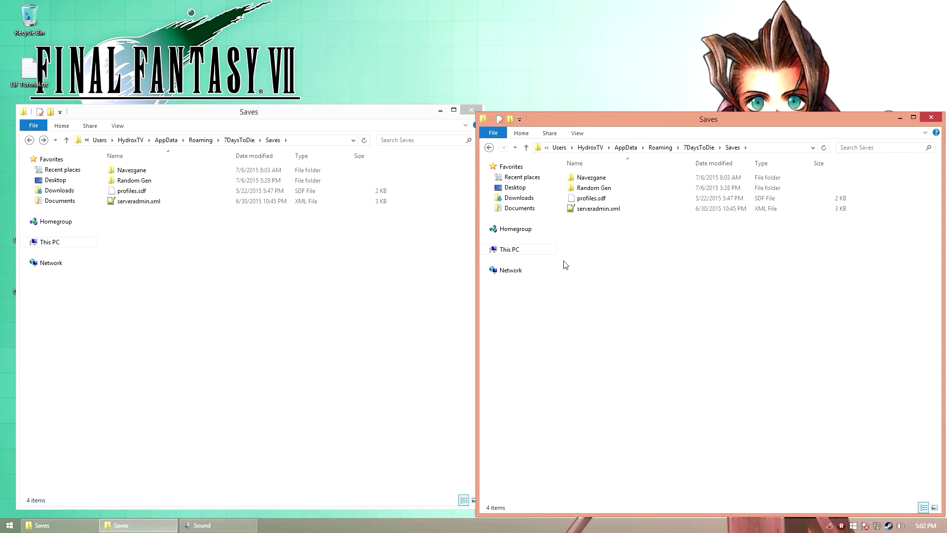
click(596, 213)
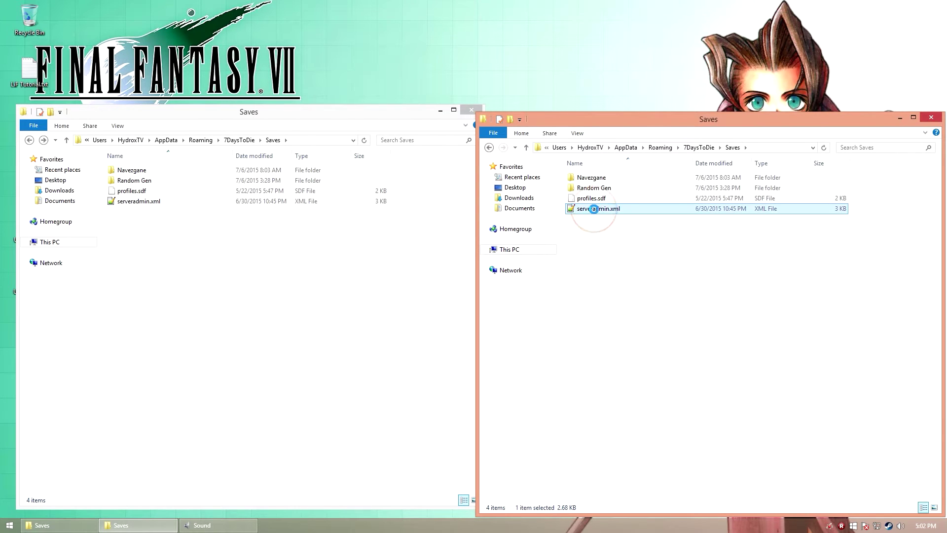
right_click(595, 213)
click(575, 233)
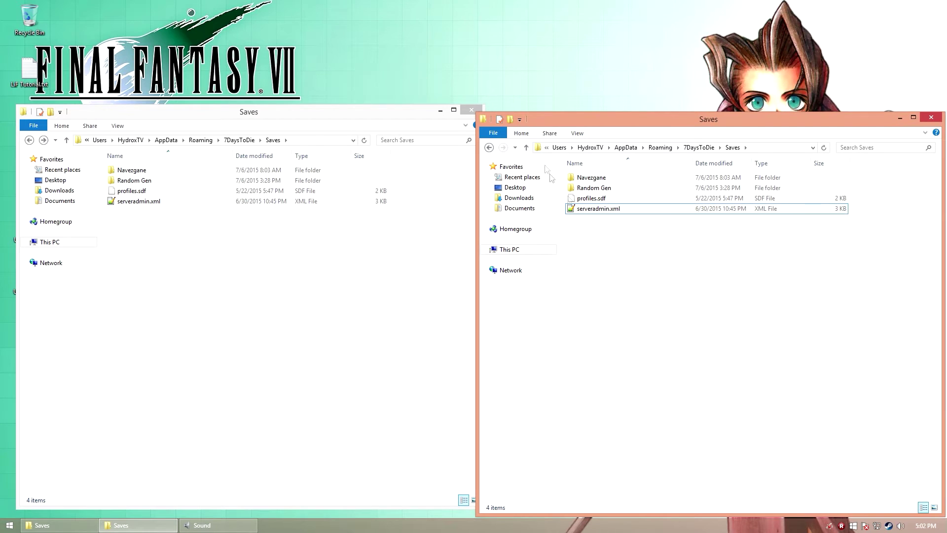
Step: Open serveradmin.xml from the Saves folder with Notepad and maximize its window
click(596, 210)
right_click(597, 207)
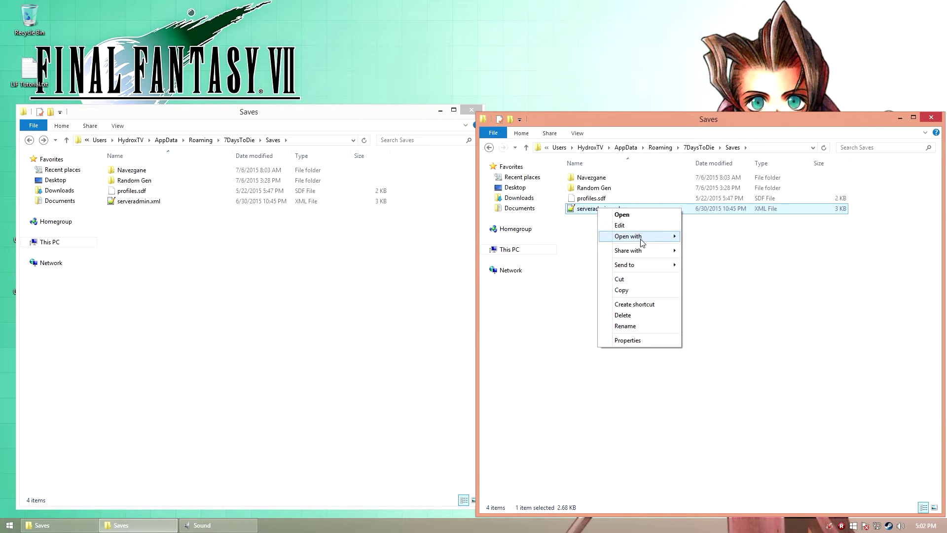
mouse_move(641, 237)
click(707, 247)
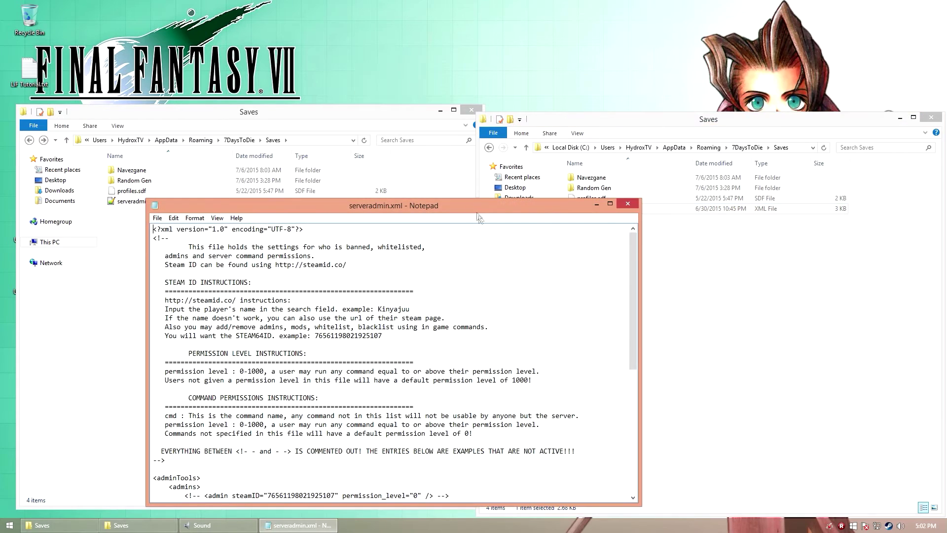
drag(419, 165, 471, 164)
double_click(471, 165)
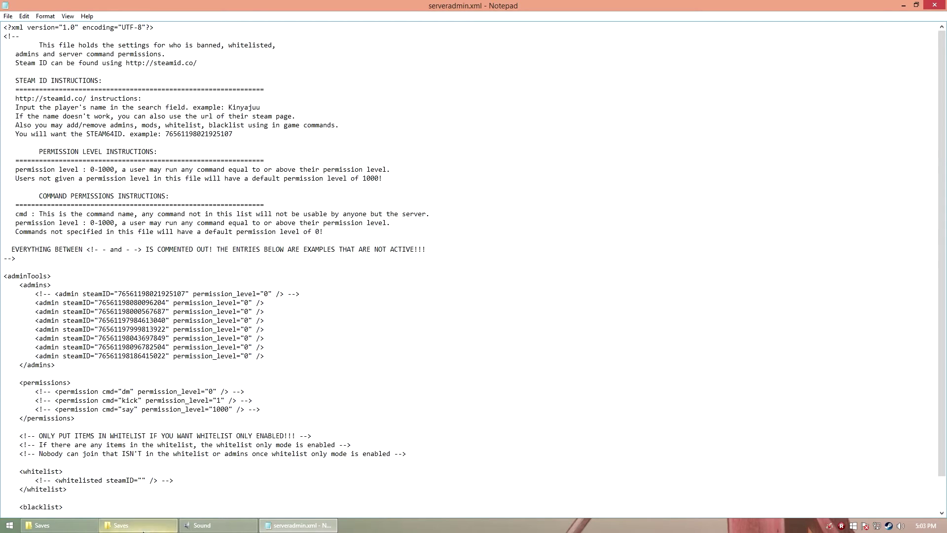
Step: Switch to Chrome, search the web for "notepad++" and open the Notepad++ website
click(132, 524)
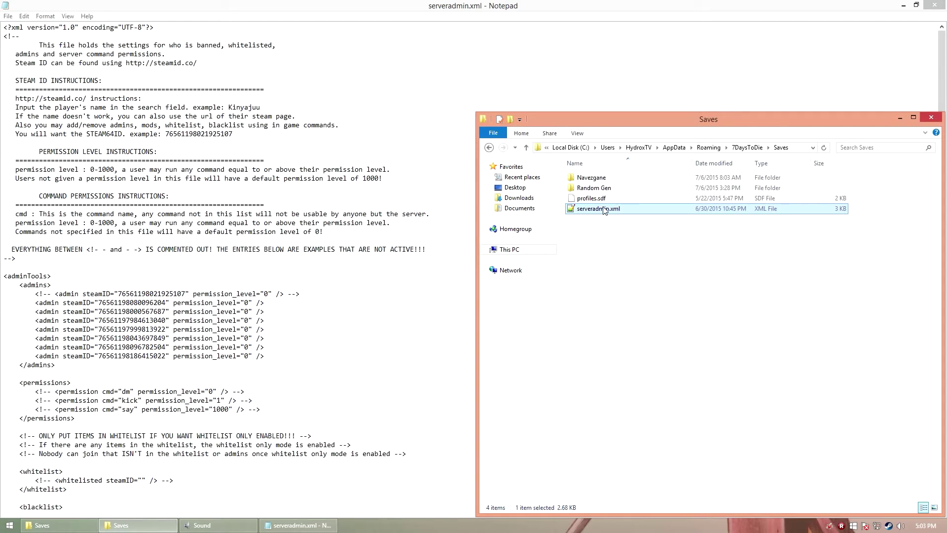
key(Return)
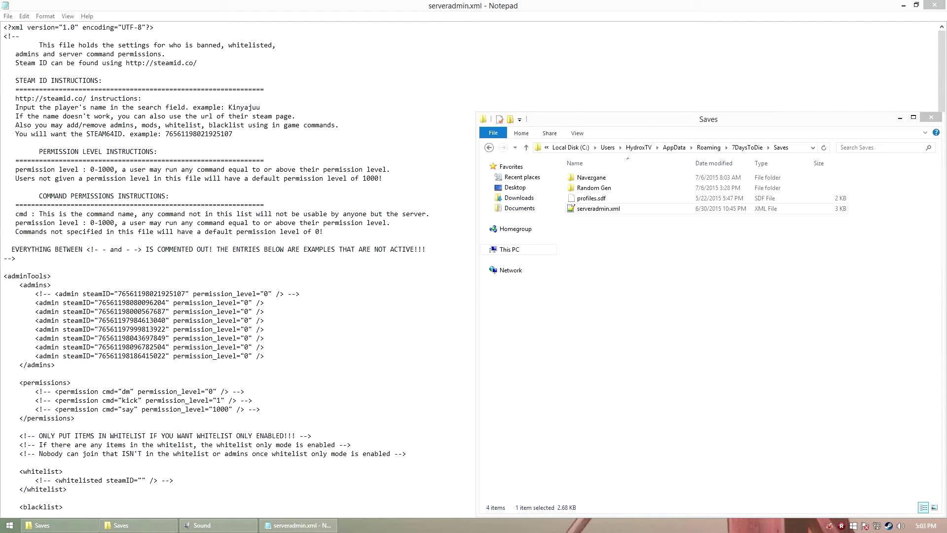
text(note)
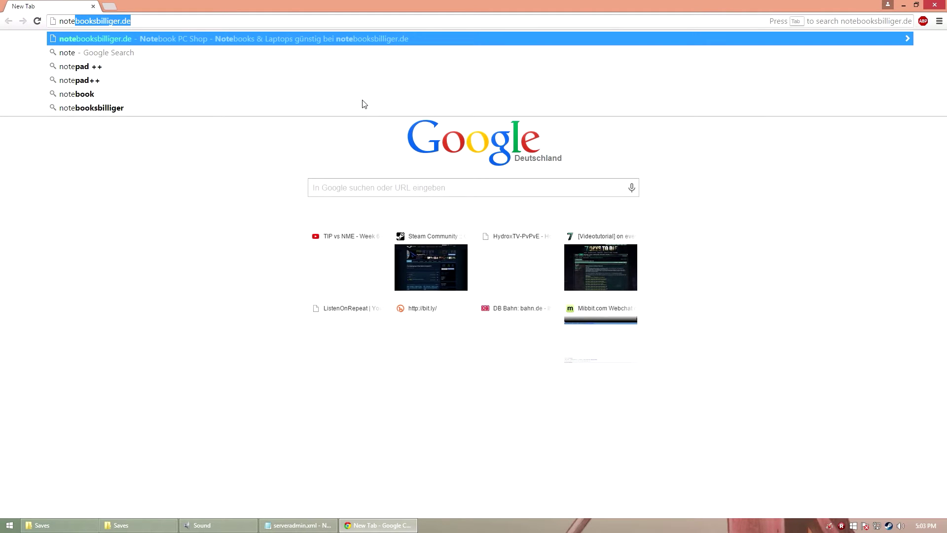
text(pad++)
key(Return)
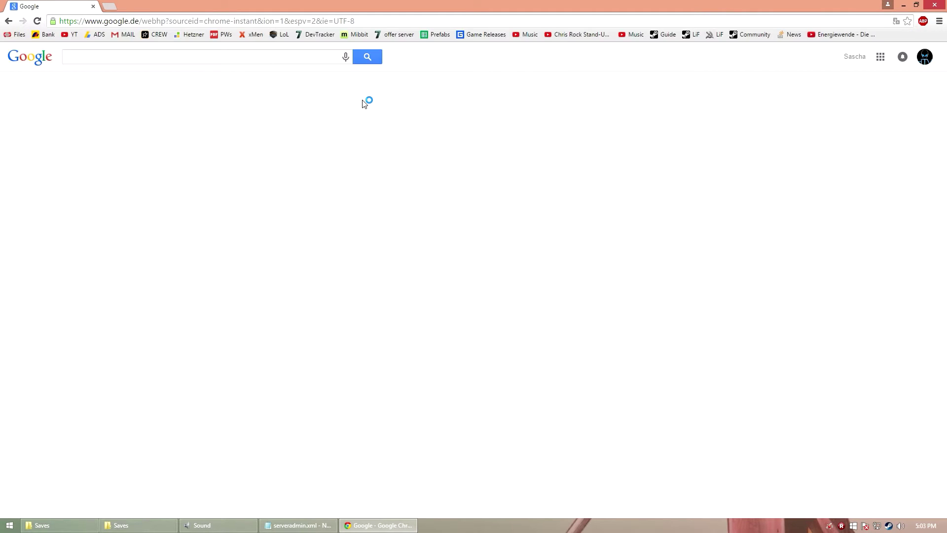
click(104, 133)
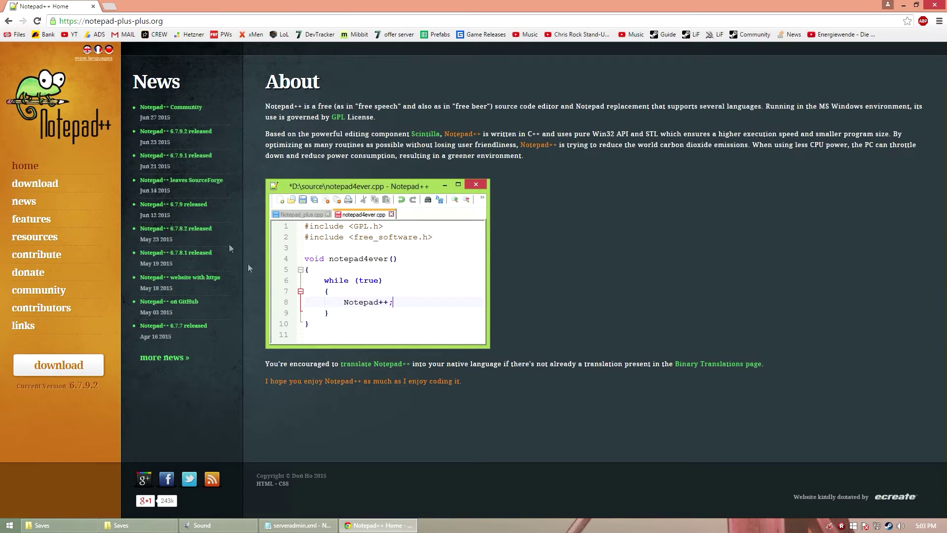
Step: Open the Notepad++ 6.7.9.2 download page and highlight its web address
click(36, 185)
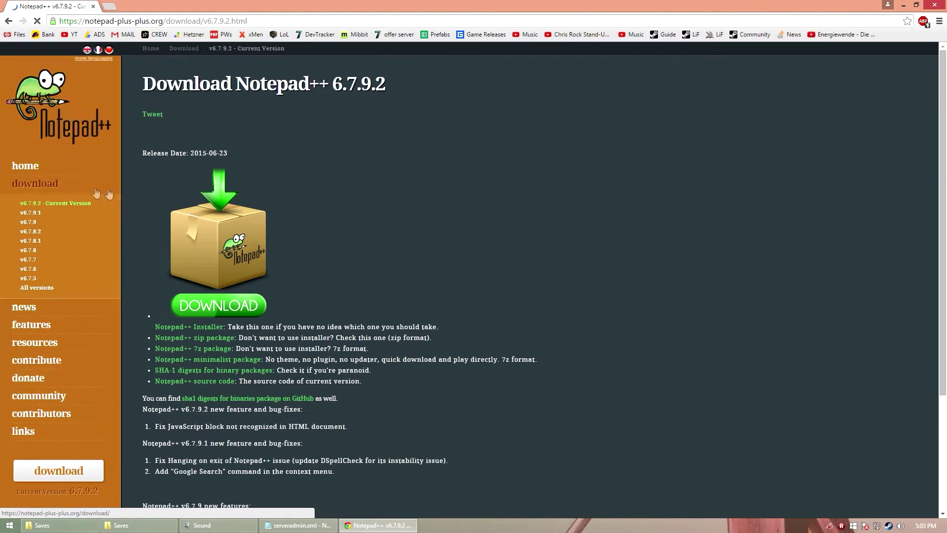
click(204, 21)
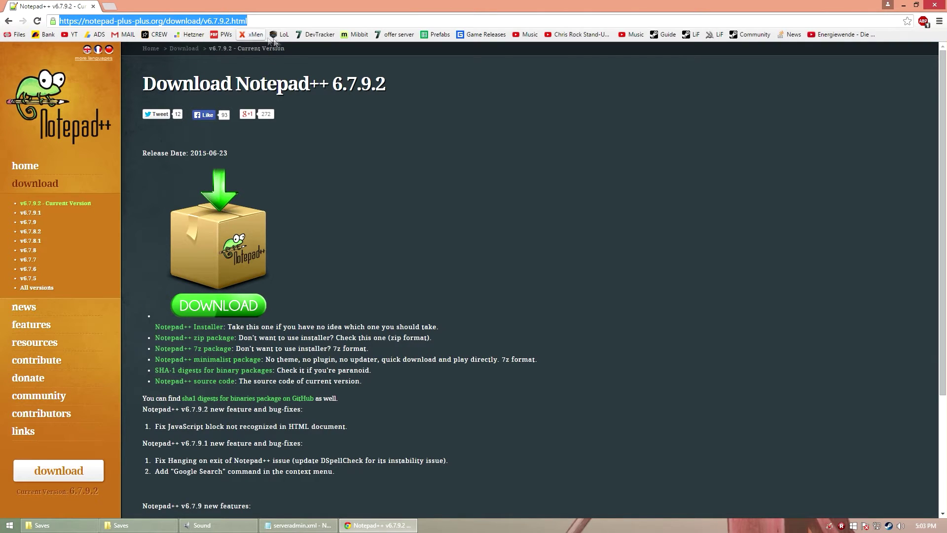
click(433, 181)
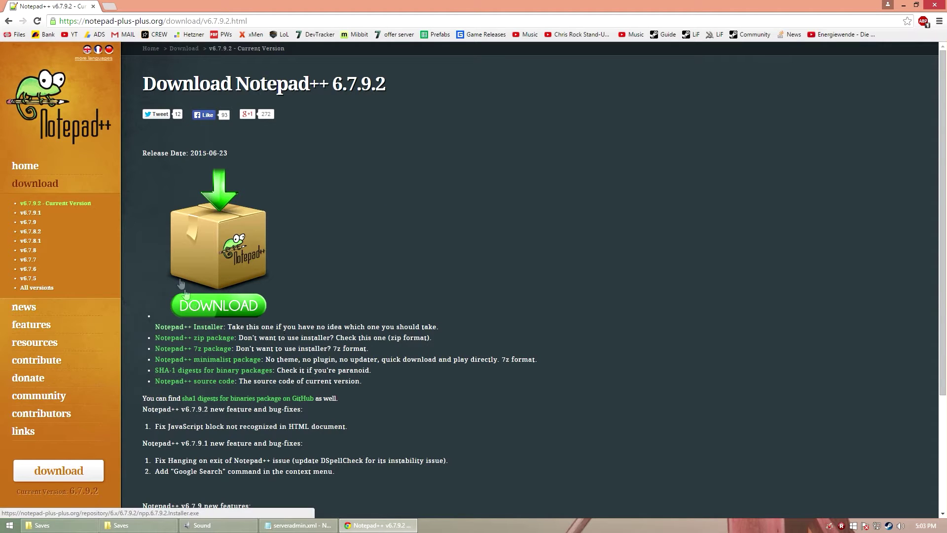
Step: Return to the Saves folder, open serveradmin.xml in Notepad++ and close all other open files
click(394, 525)
click(656, 254)
click(592, 210)
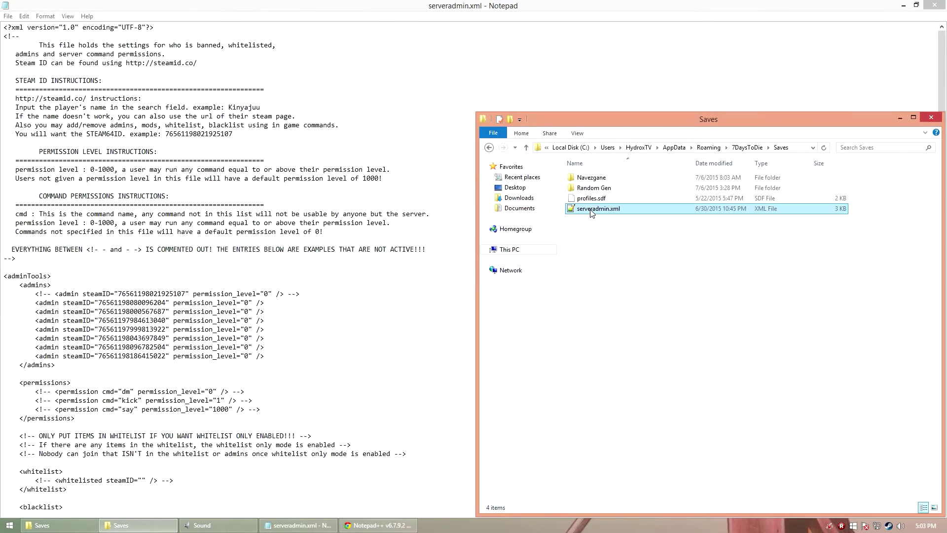
double_click(593, 211)
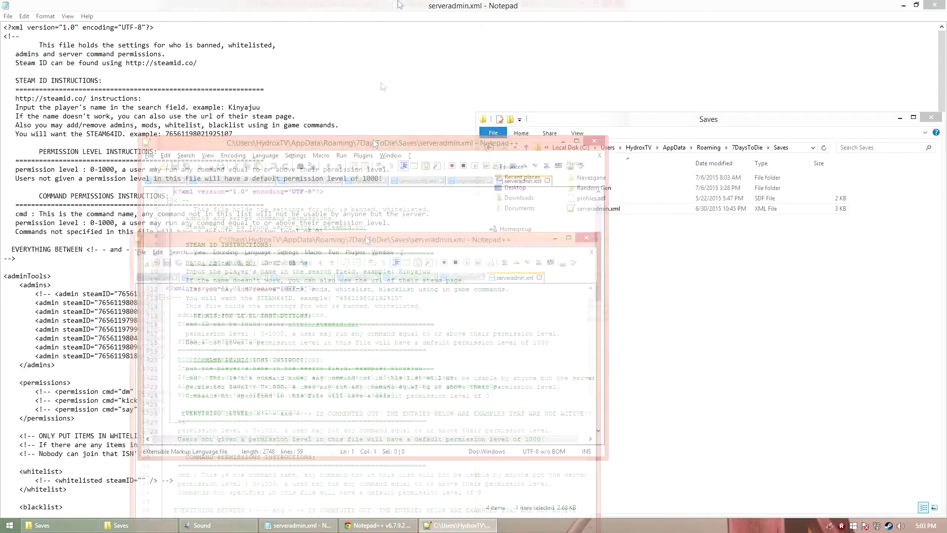
right_click(365, 44)
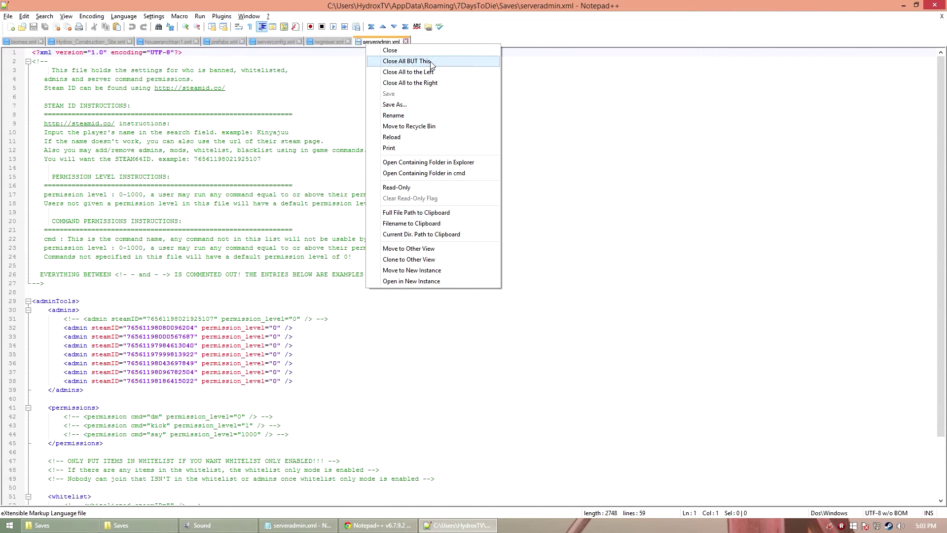
click(406, 61)
Step: Examine the instructions, admin entries and remaining sections of serveradmin.xml
click(139, 121)
click(187, 194)
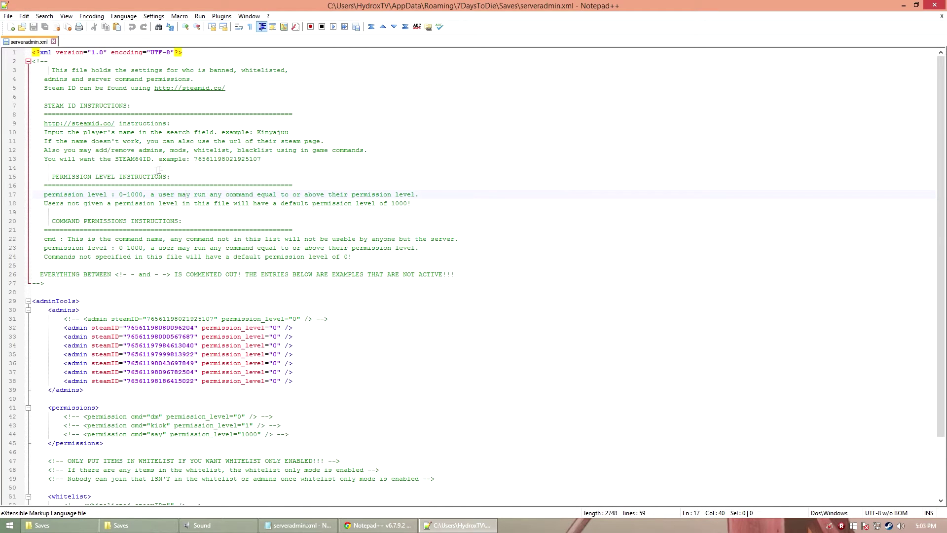
click(166, 195)
click(159, 327)
scroll(110, 341, down, 3)
scroll(118, 332, up, 3)
click(217, 255)
Step: Close the Notepad copy of serveradmin.xml and return to the file in Notepad++
click(298, 524)
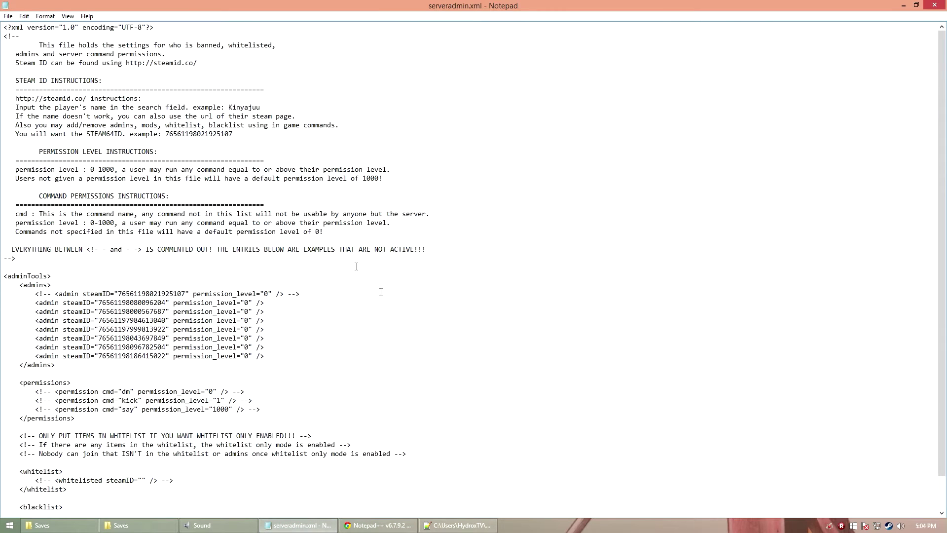
right_click(299, 525)
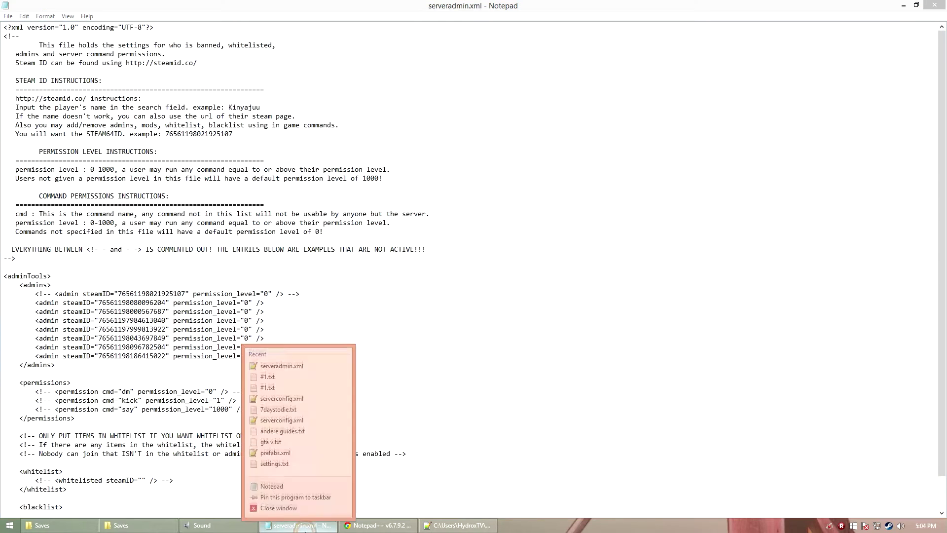
click(286, 501)
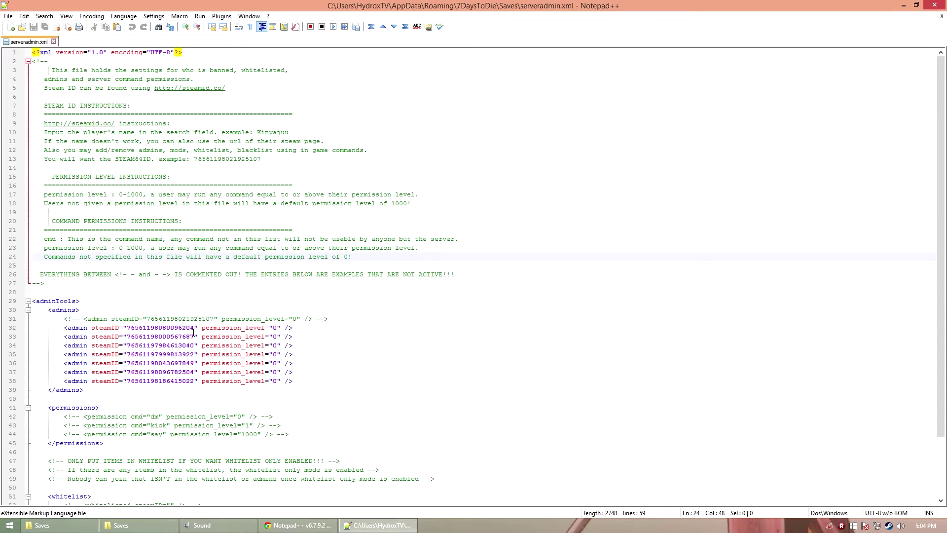
Step: Delete the last six admin entries and the leftover blank line, keeping only the first active admin entry
drag(304, 380, 1, 338)
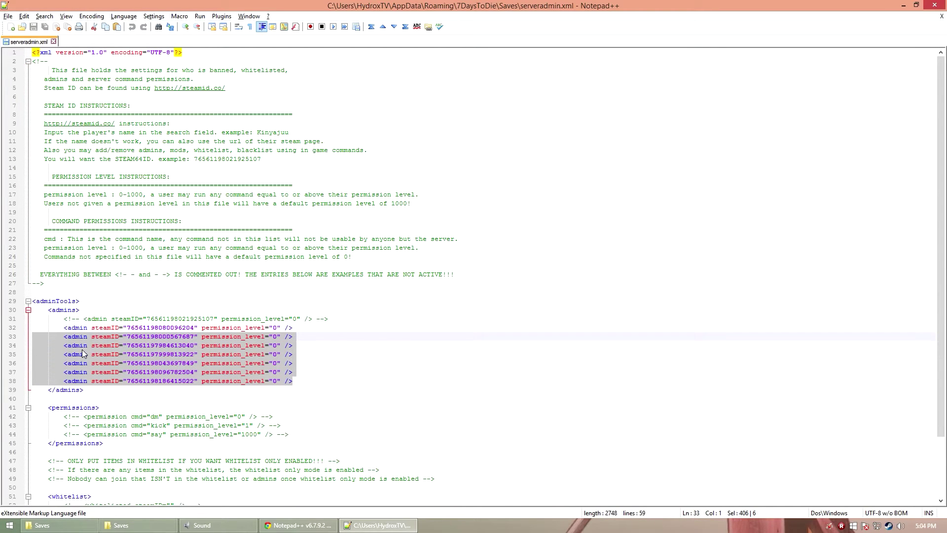
key(Delete)
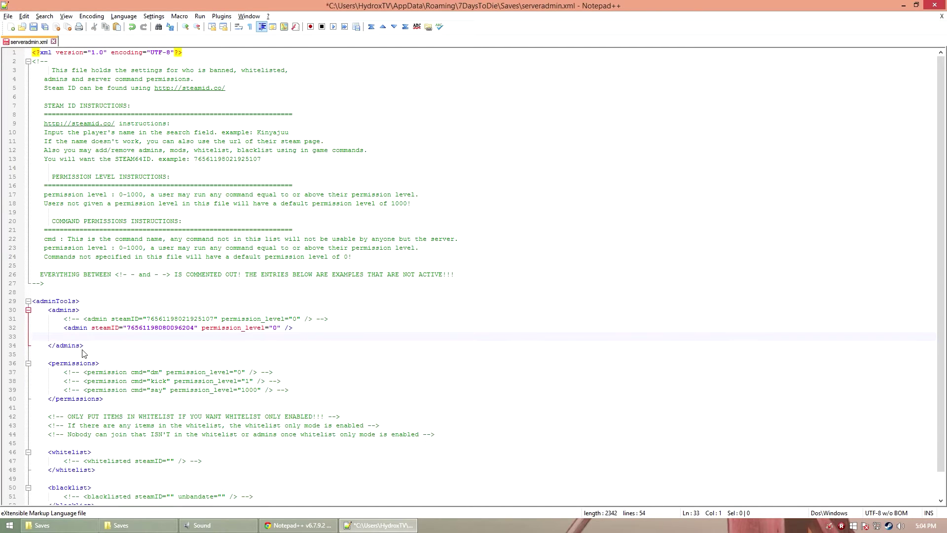
key(Delete)
key(Up)
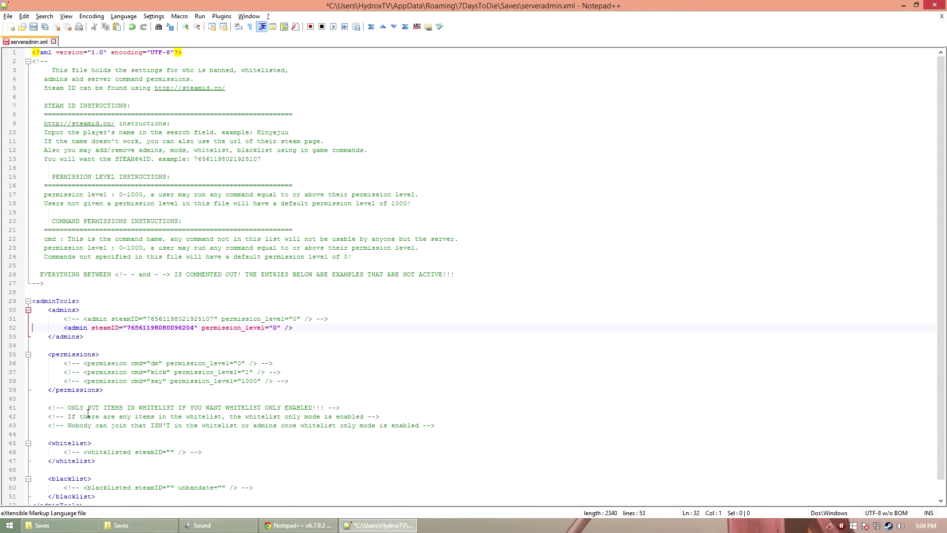
Step: Highlight the steamID value of the active admin entry and place the cursor in the commented example entry above it
double_click(160, 327)
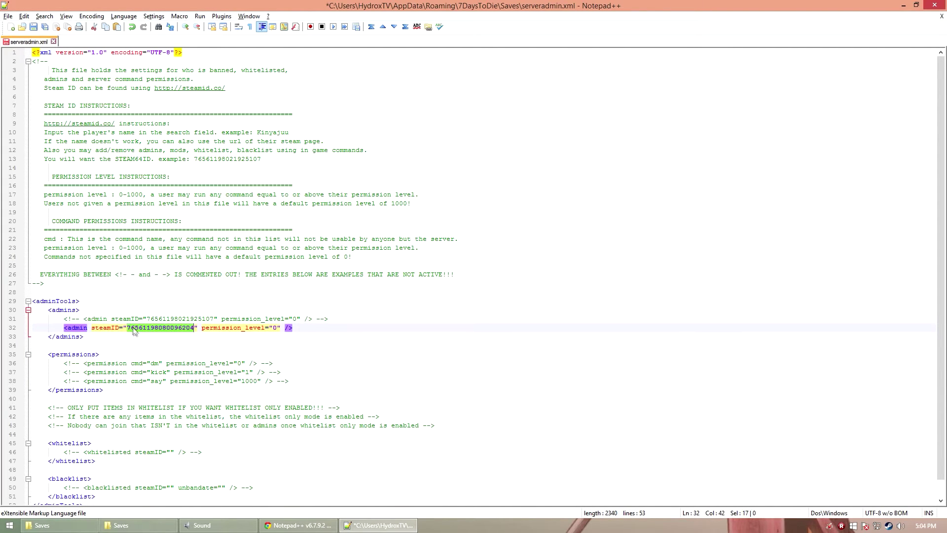
click(108, 318)
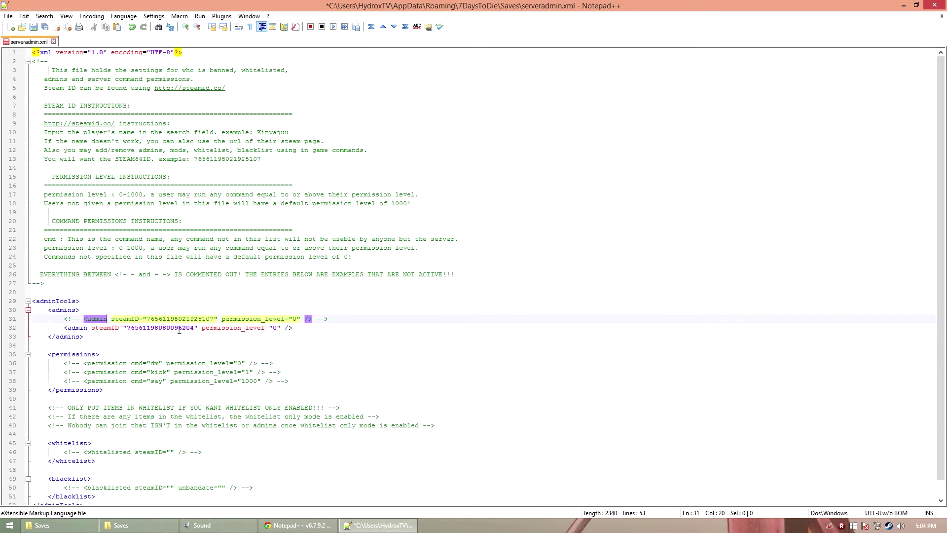